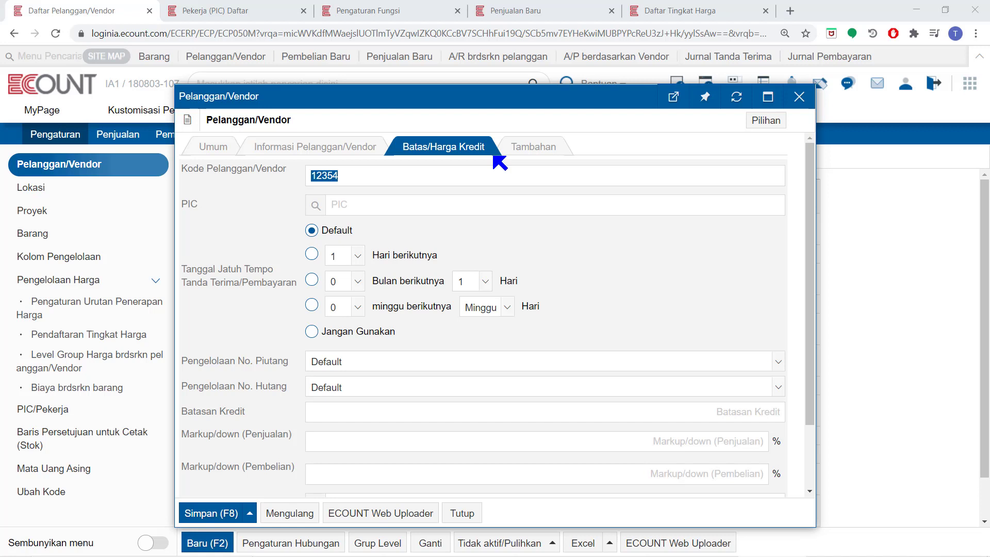
Step: Open the PIC field's employee search and its new-employee registration form, and close both without saving
{"action": "mouse_move", "coordinate": [293, 210]}
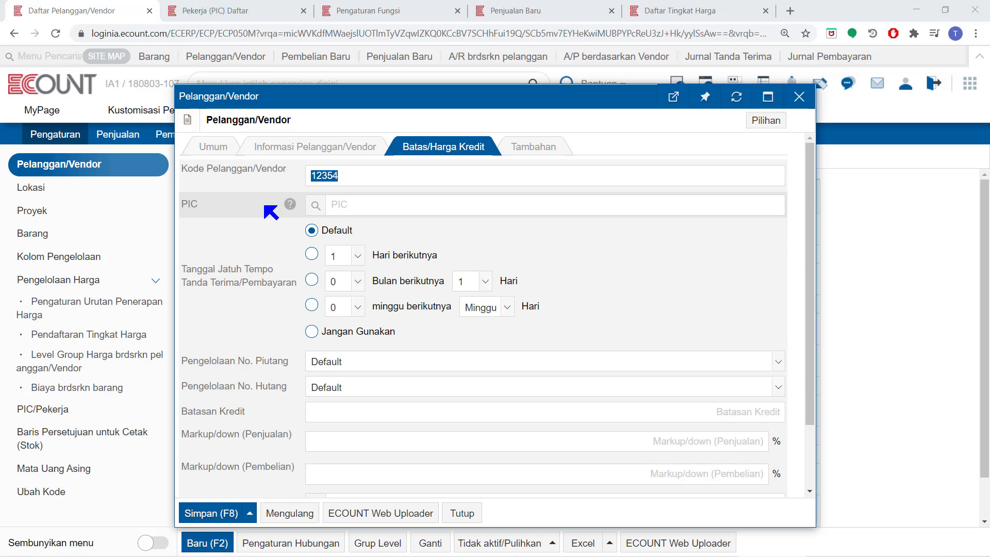
{"action": "left_click", "coordinate": [316, 205]}
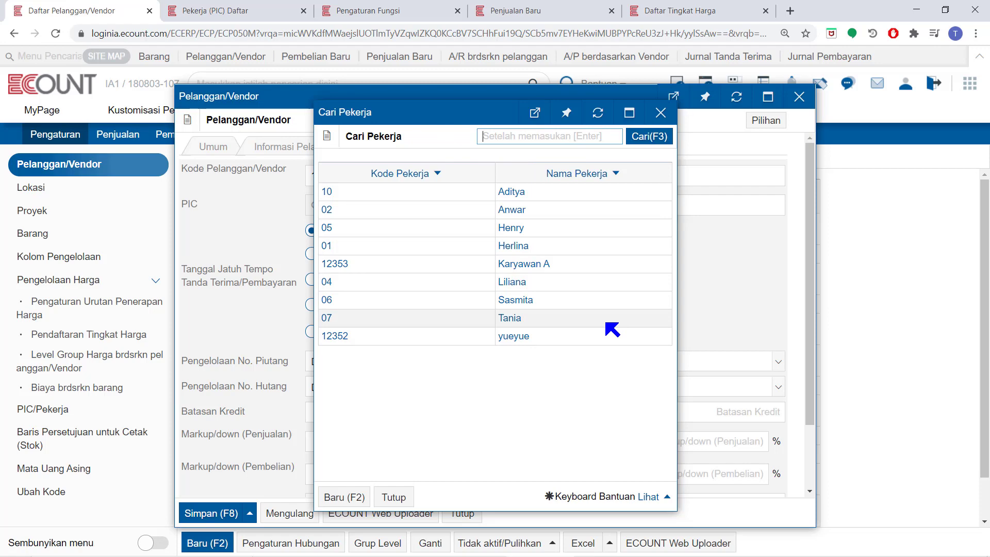
{"action": "left_click", "coordinate": [336, 496]}
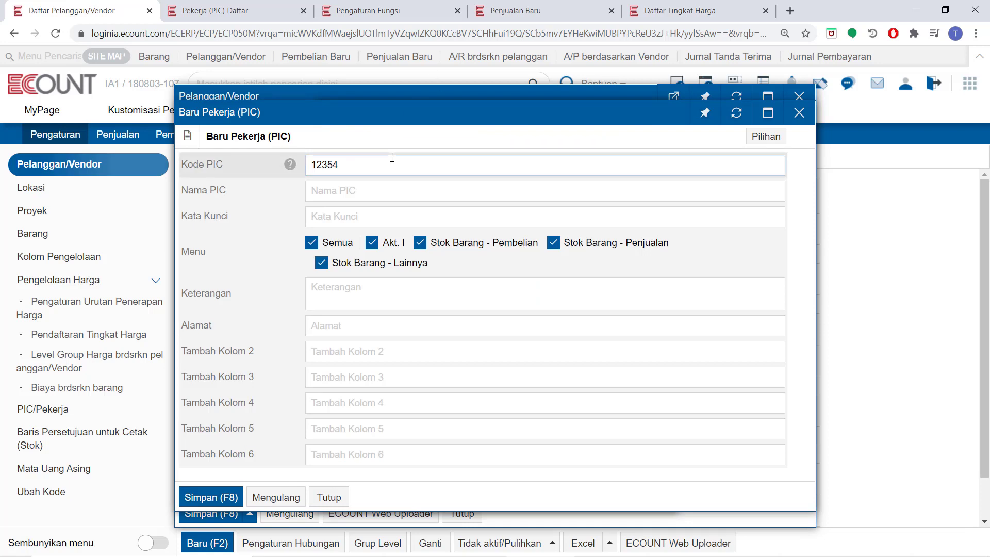
{"action": "left_click", "coordinate": [392, 158]}
{"action": "left_click", "coordinate": [384, 196]}
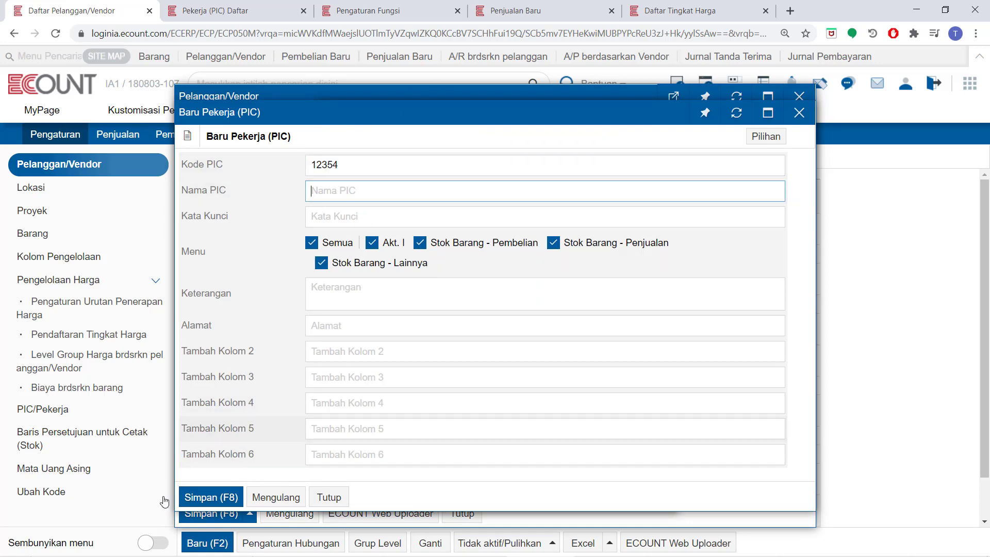
{"action": "left_click", "coordinate": [800, 113]}
{"action": "key", "text": "Escape"}
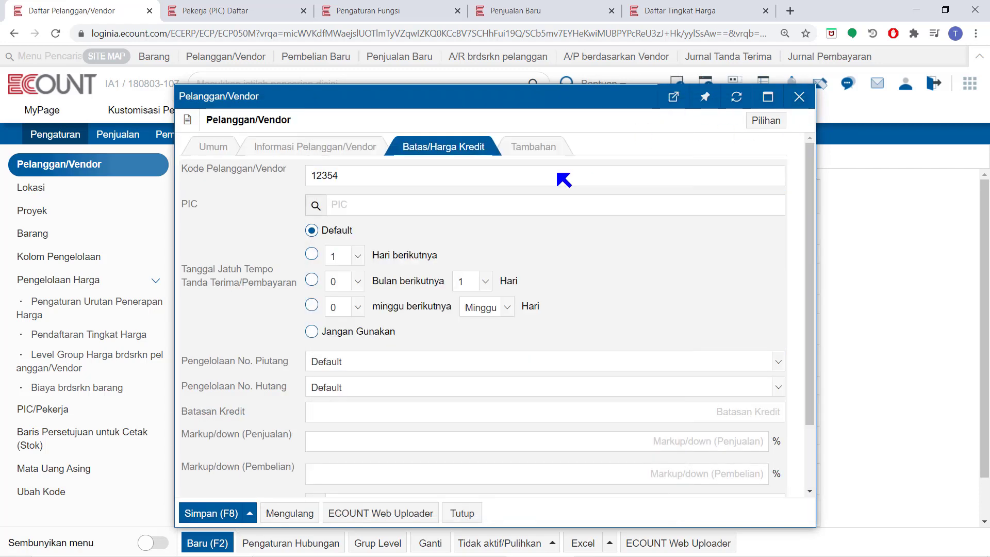
Step: Review the registered employees in the Pekerja (PIC) list and in the customer form's PIC search, and close the search
{"action": "left_click", "coordinate": [236, 9]}
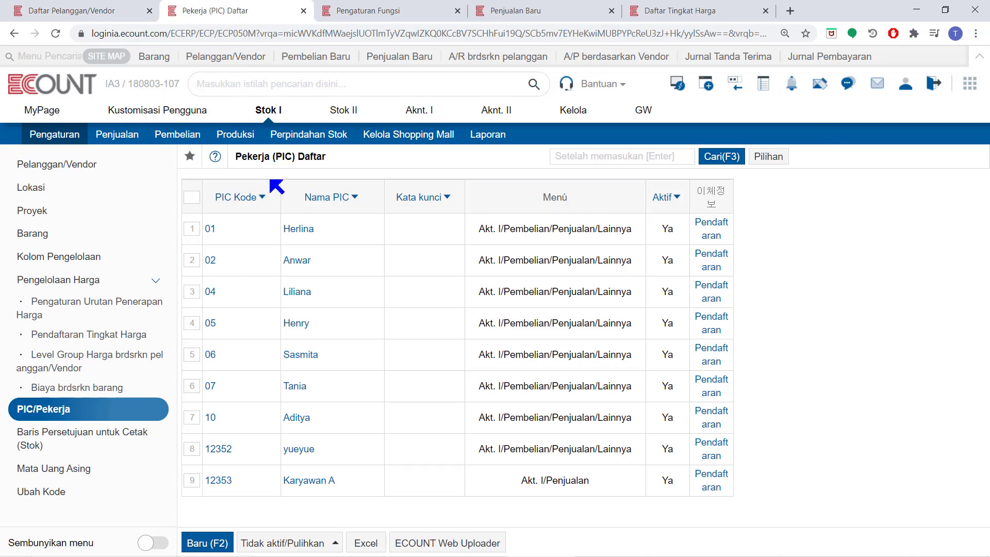
{"action": "mouse_move", "coordinate": [423, 110]}
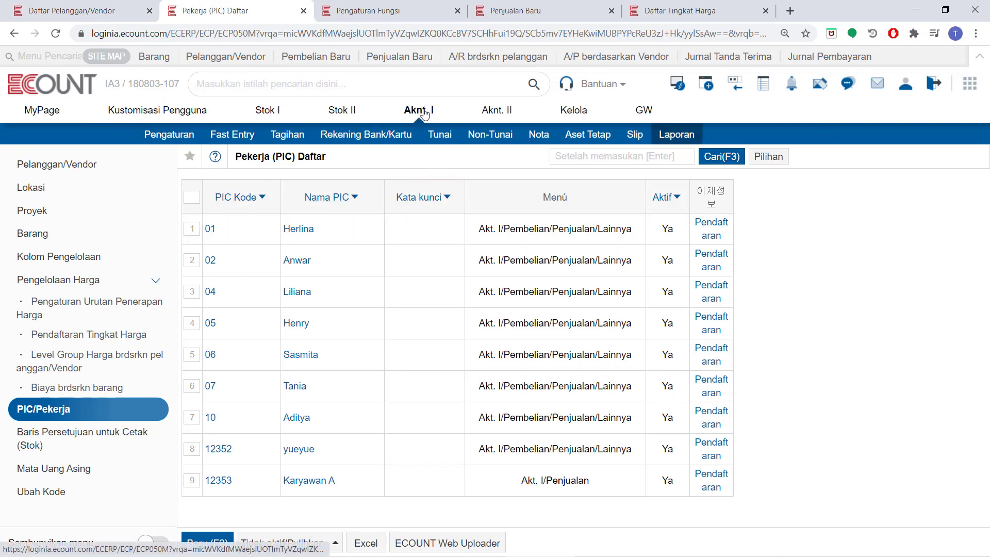
{"action": "mouse_move", "coordinate": [272, 113]}
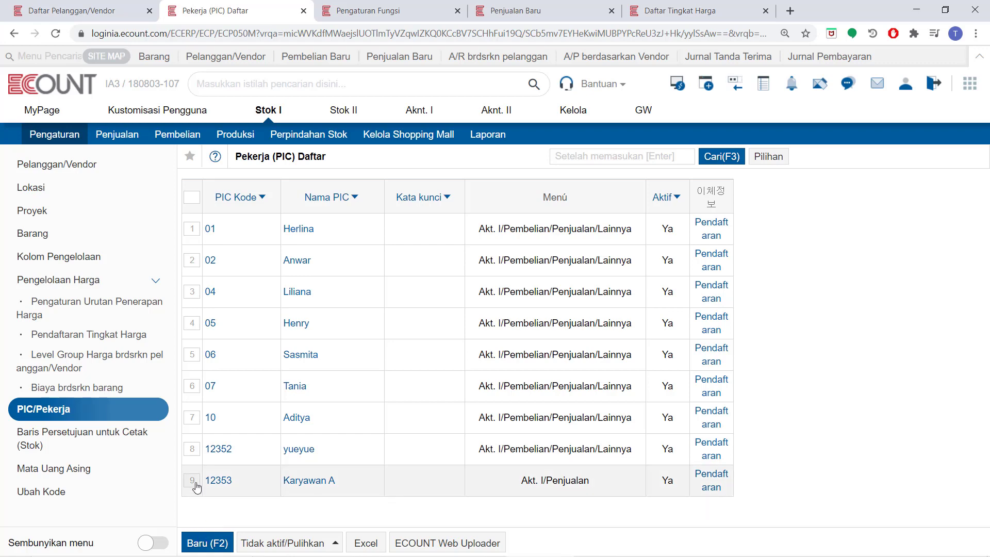
{"action": "left_click", "coordinate": [108, 4]}
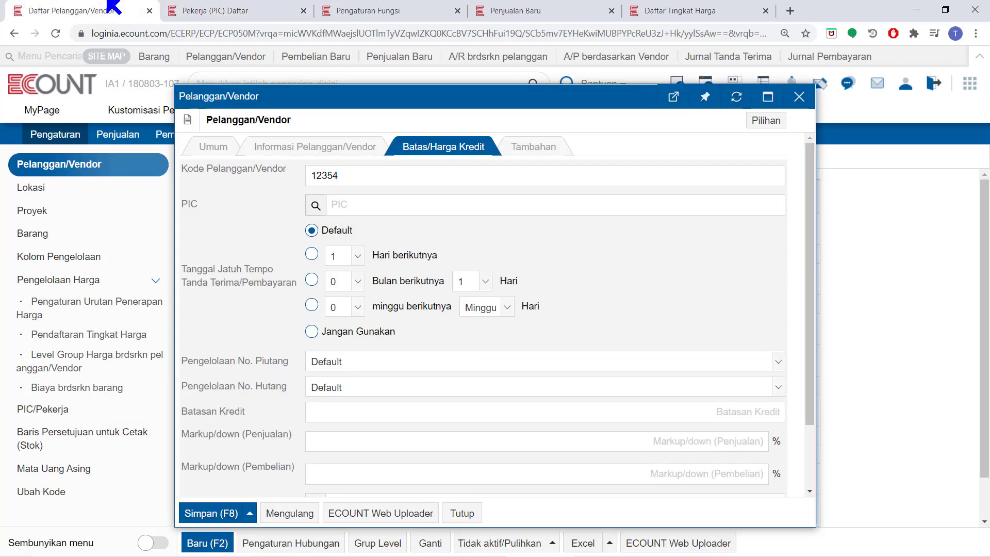
{"action": "left_click", "coordinate": [312, 205]}
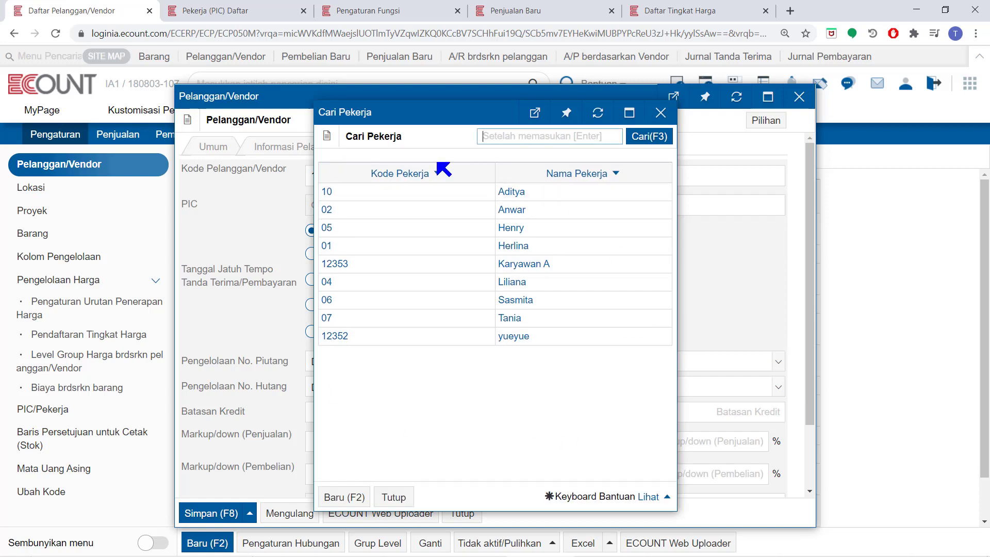
{"action": "left_click", "coordinate": [656, 114]}
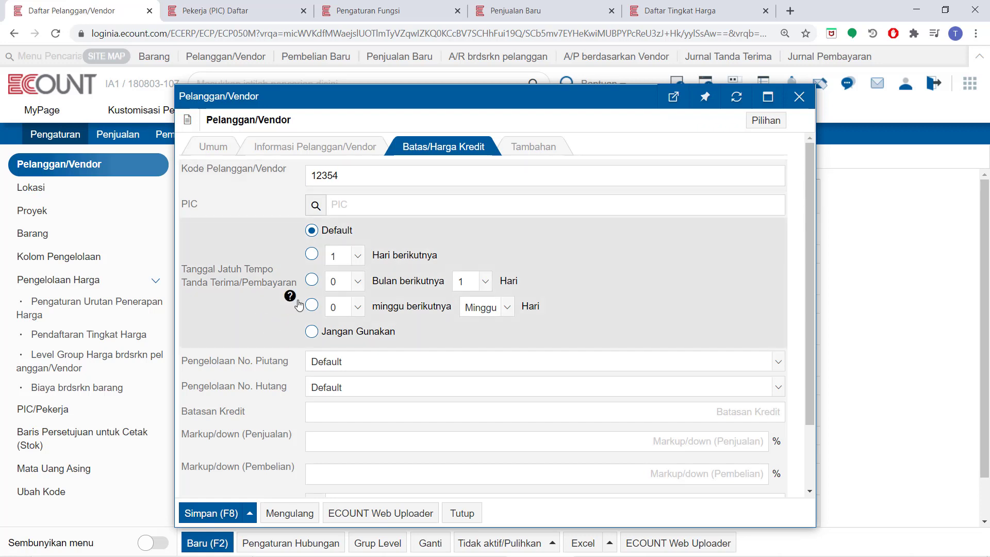
Step: Set the receipt/payment due date to Jangan Gunakan and display the choices for Pengelolaan No. Piutang
{"action": "mouse_move", "coordinate": [299, 303]}
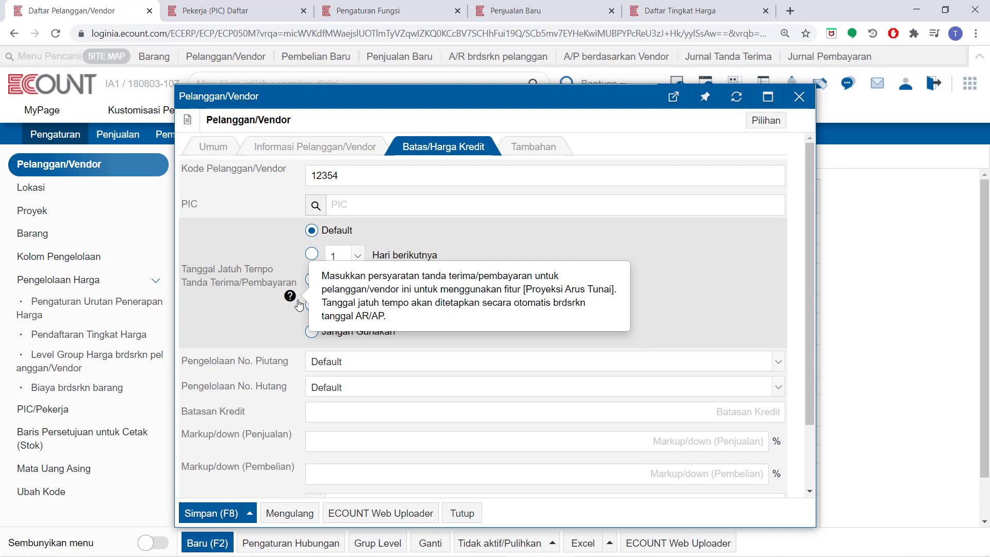
{"action": "left_click", "coordinate": [312, 332]}
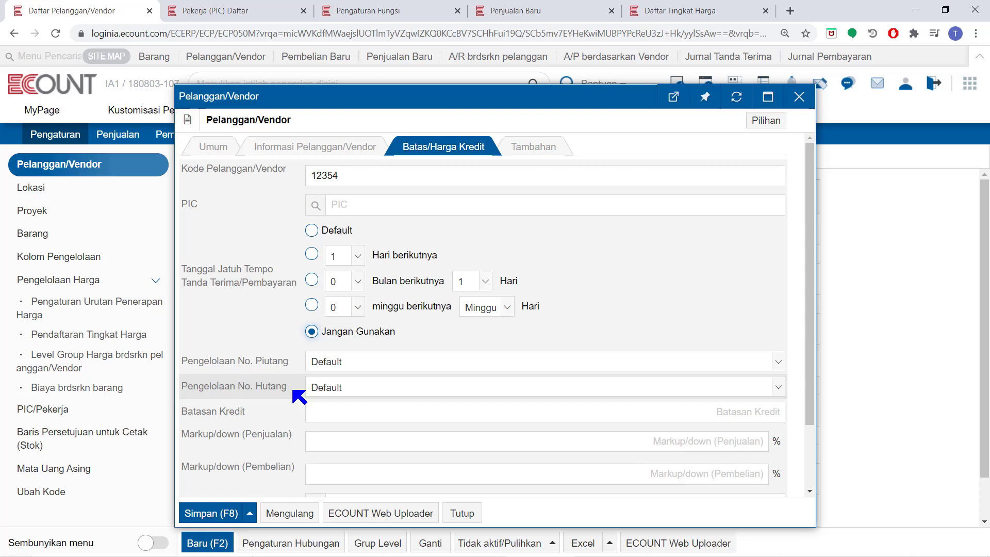
{"action": "left_click", "coordinate": [343, 364]}
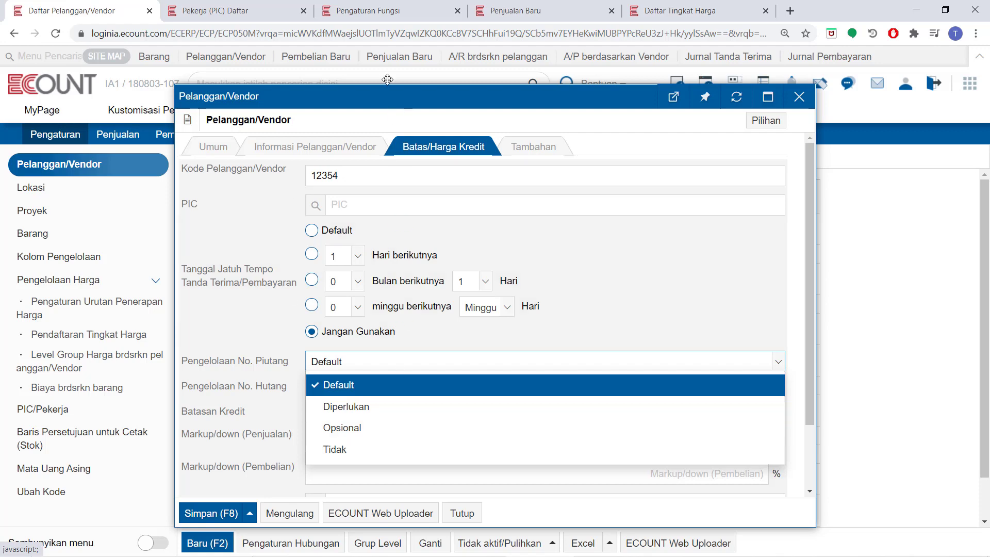
Step: In the accounting section of Pengaturan Fungsi, choose Diperlukan for Pengelolaan No. Piutang and display its choices again
{"action": "left_click", "coordinate": [413, 11]}
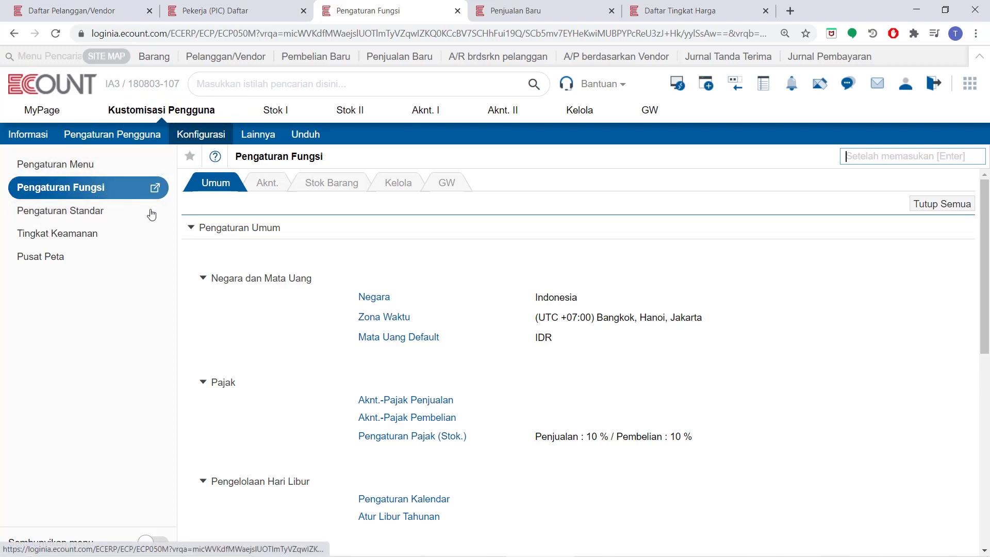
{"action": "left_click", "coordinate": [263, 183]}
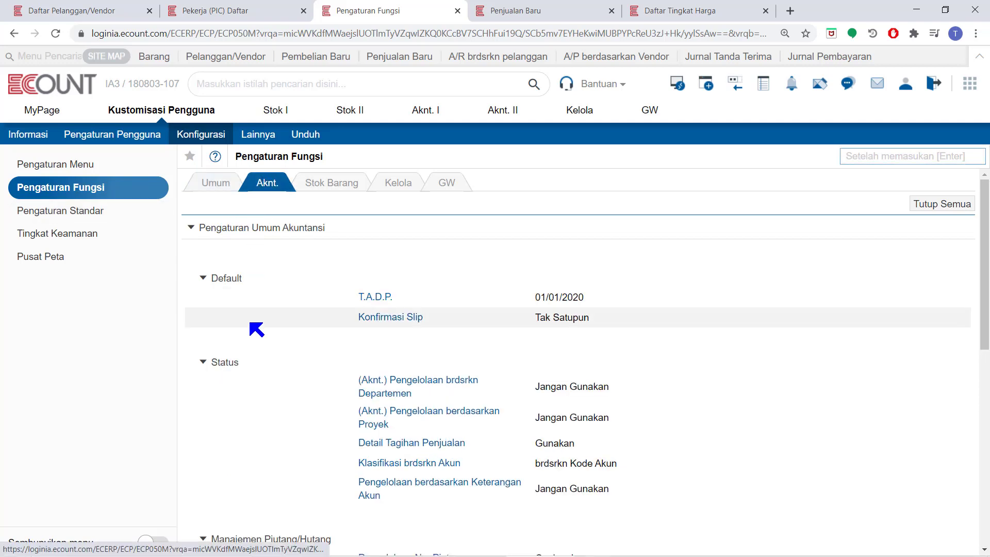
{"action": "scroll", "coordinate": [253, 325], "scroll_direction": "down", "scroll_amount": 4}
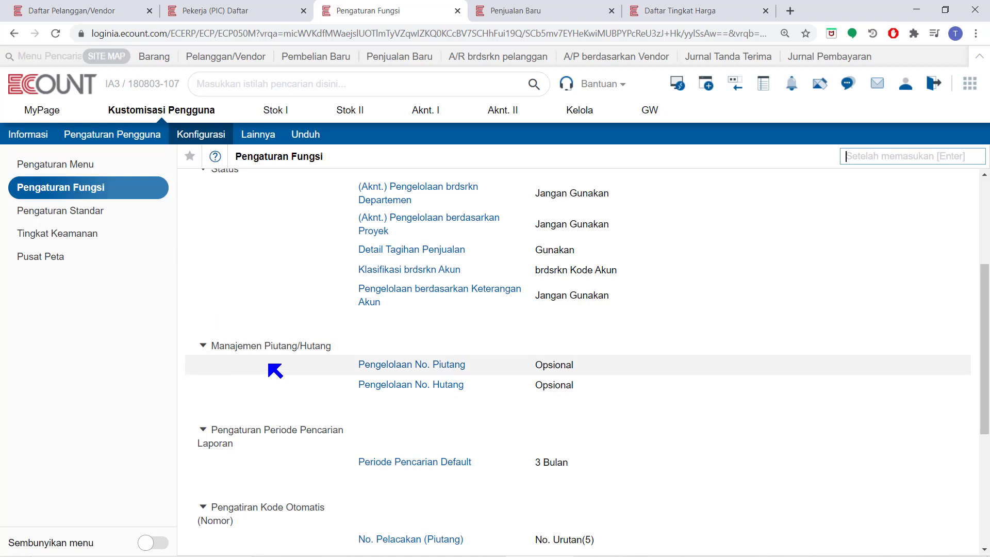
{"action": "left_click", "coordinate": [382, 365]}
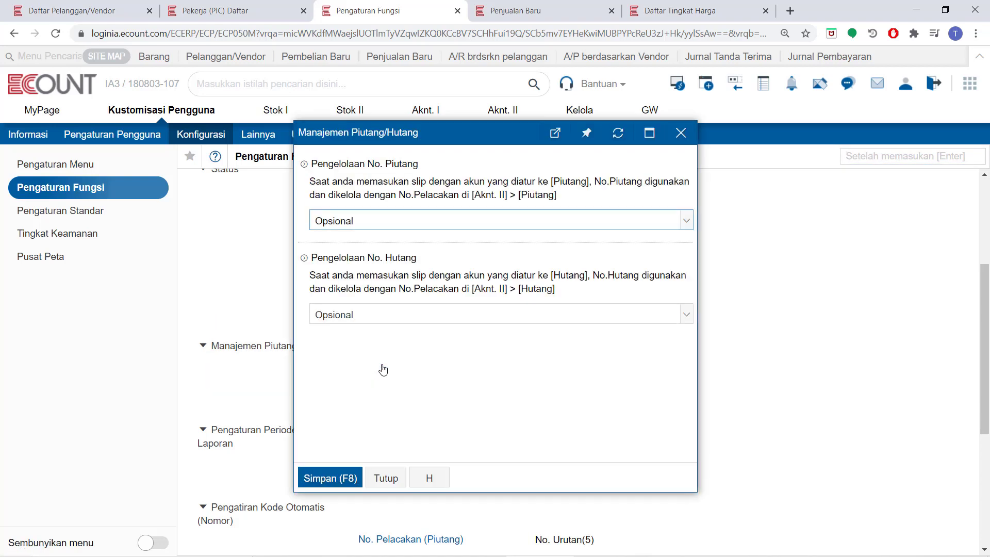
{"action": "left_click", "coordinate": [386, 227]}
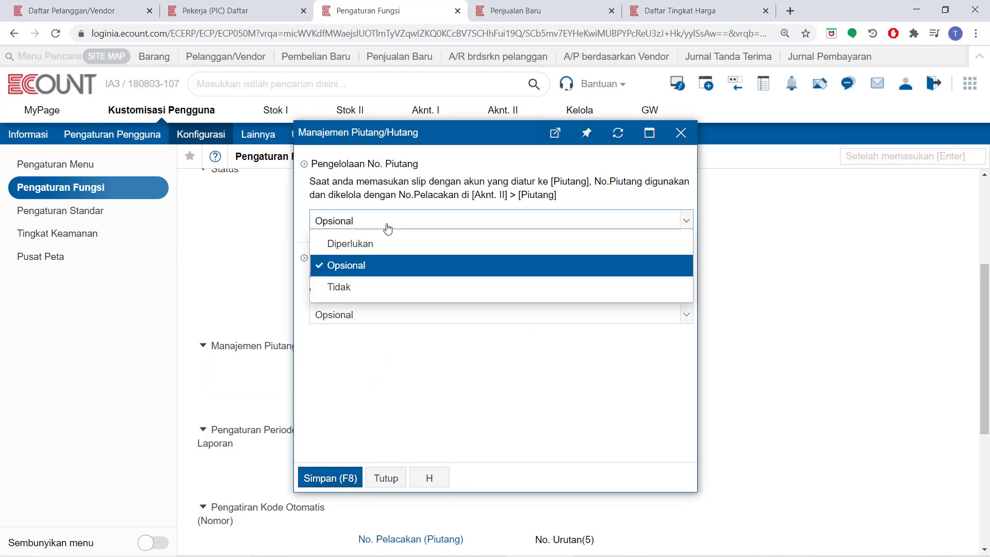
{"action": "left_click", "coordinate": [378, 244]}
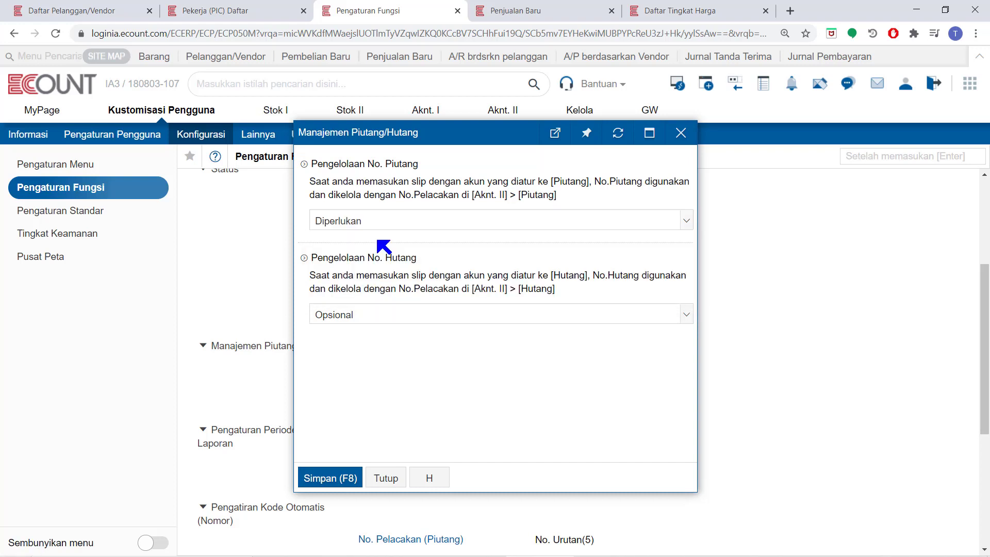
{"action": "left_click", "coordinate": [376, 221]}
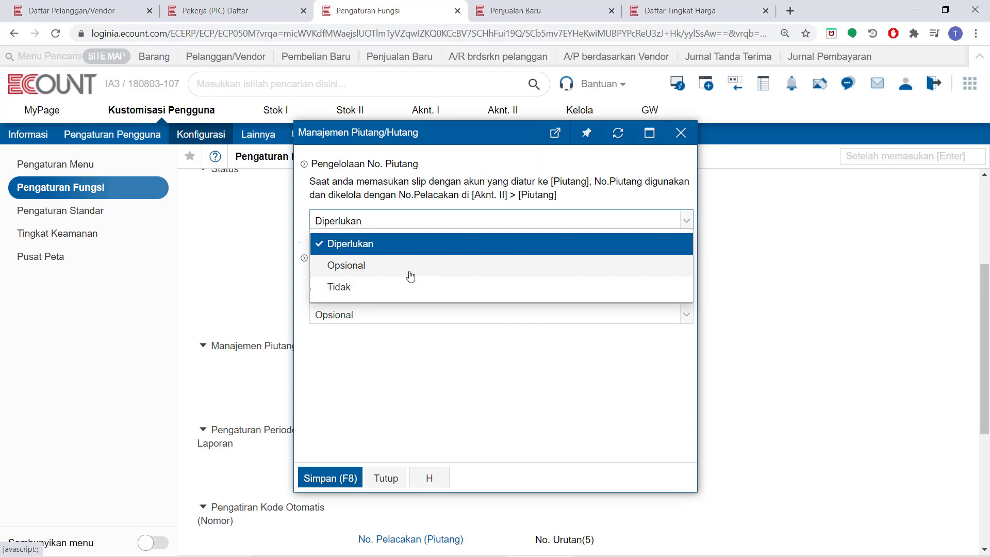
Step: Return to the Pelanggan/Vendor form and examine the Batasan Kredit and Periode Kredit fields
{"action": "left_click", "coordinate": [98, 11]}
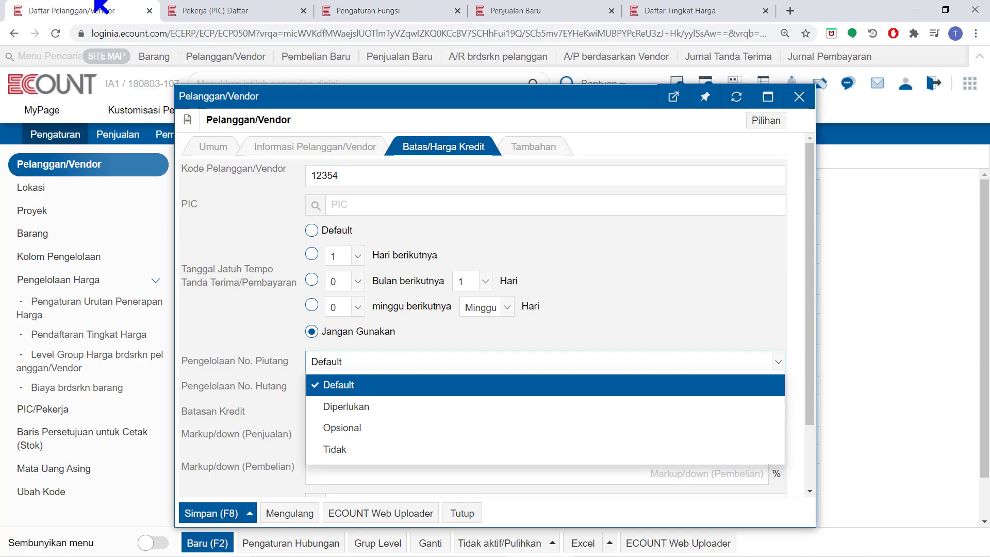
{"action": "left_click", "coordinate": [221, 325]}
{"action": "scroll", "coordinate": [221, 325], "scroll_direction": "down", "scroll_amount": 2}
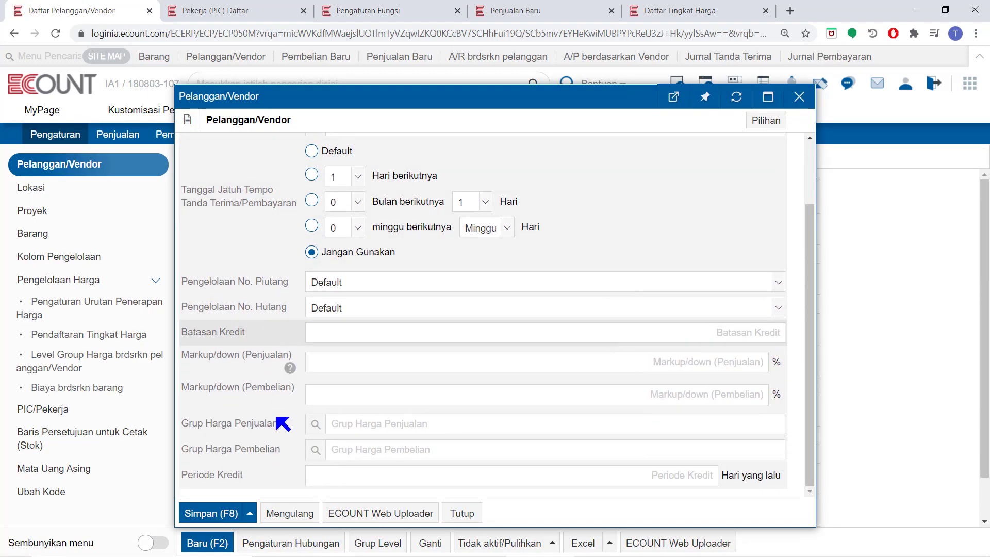
{"action": "mouse_move", "coordinate": [289, 478]}
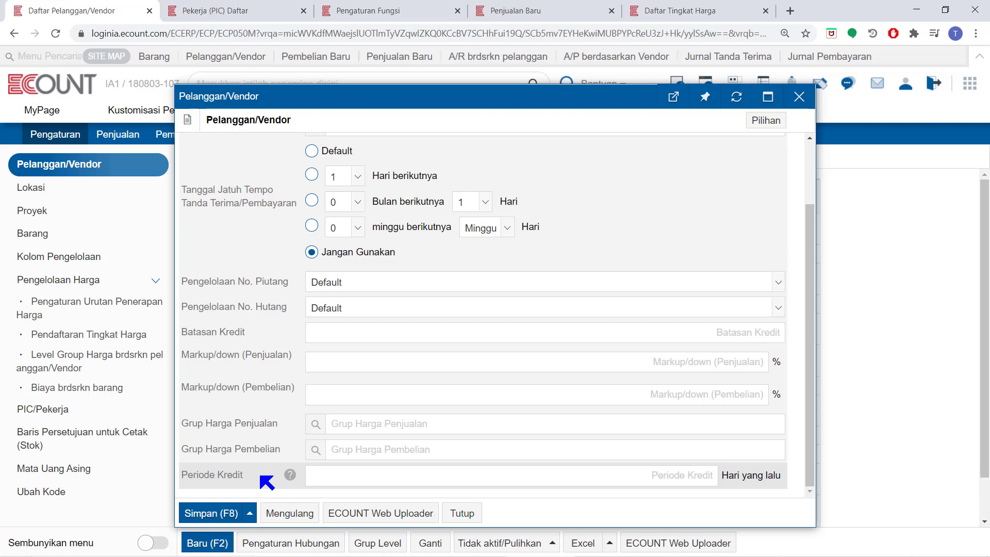
{"action": "left_click", "coordinate": [341, 332]}
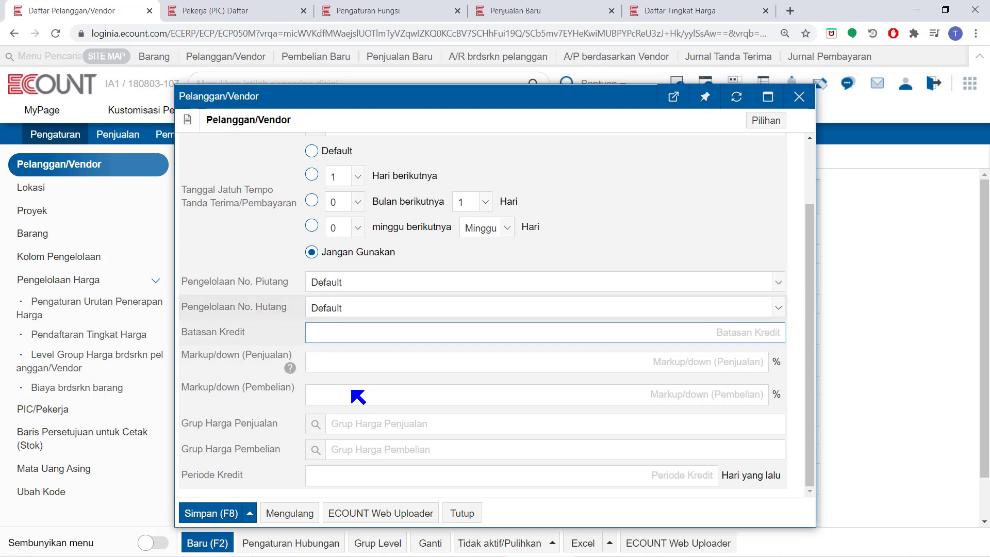
{"action": "left_click", "coordinate": [360, 479]}
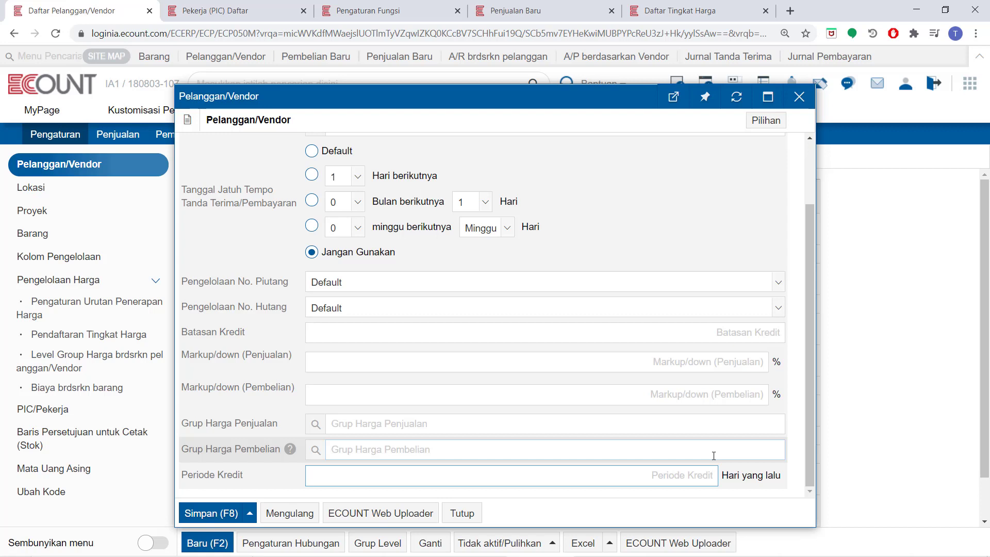
Step: Open the credit settings of Penjualan Baru and examine the choices for handling an exceeded Batas Kredit
{"action": "left_click", "coordinate": [487, 9]}
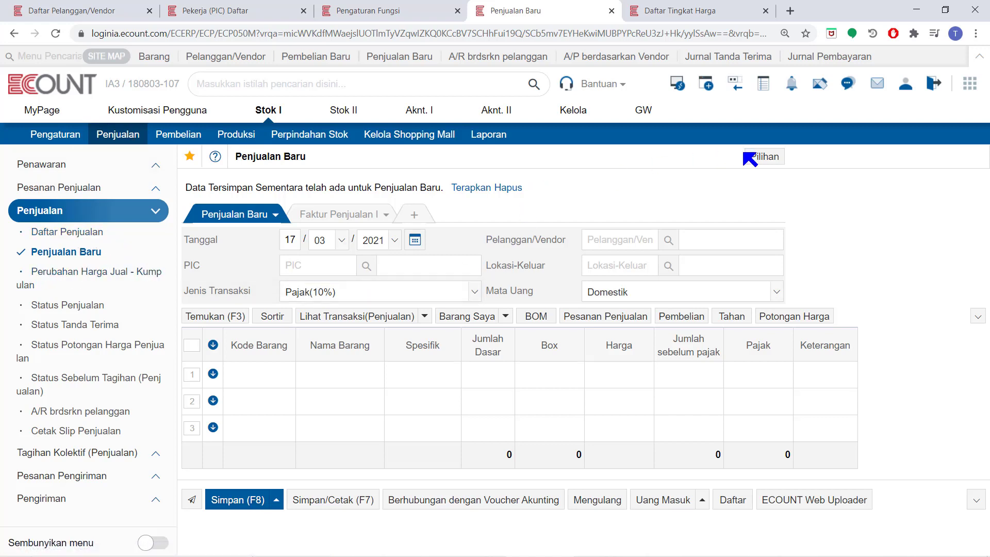
{"action": "left_click", "coordinate": [756, 160]}
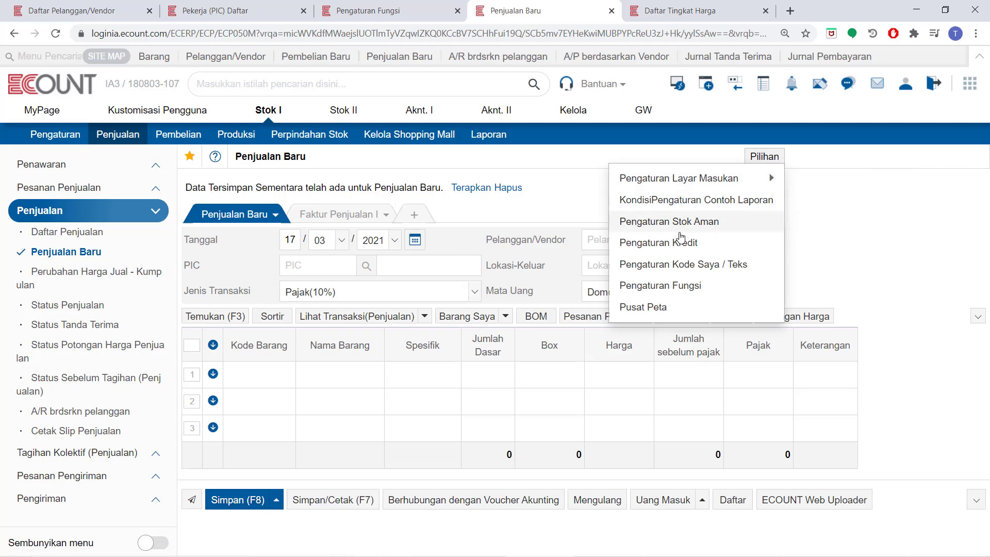
{"action": "left_click", "coordinate": [682, 249]}
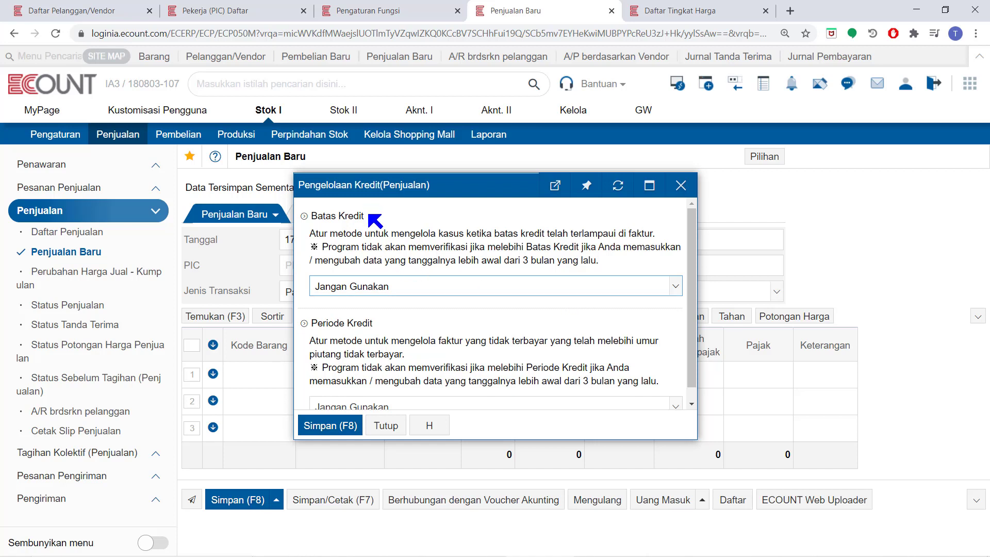
{"action": "left_click_drag", "start_coordinate": [369, 216], "coordinate": [305, 217]}
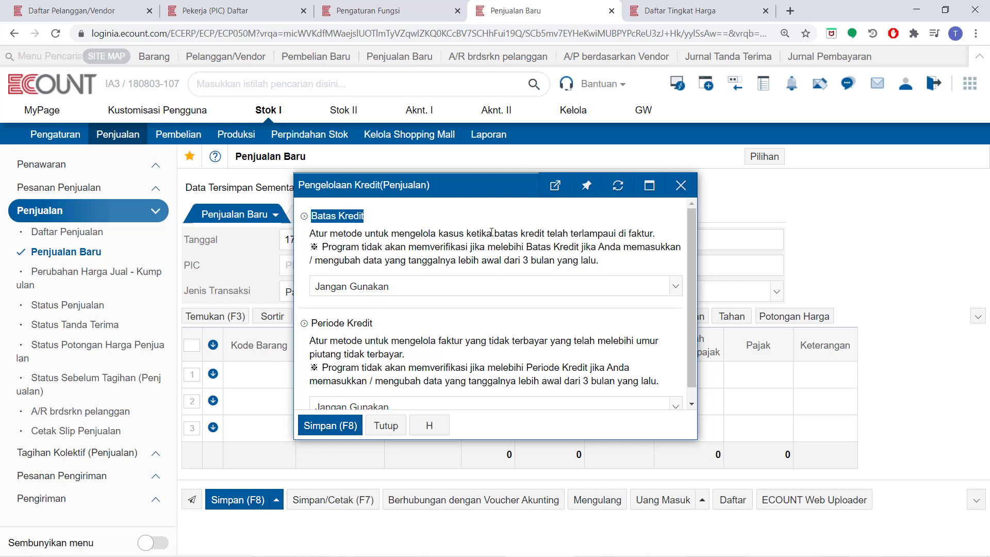
{"action": "left_click", "coordinate": [467, 287]}
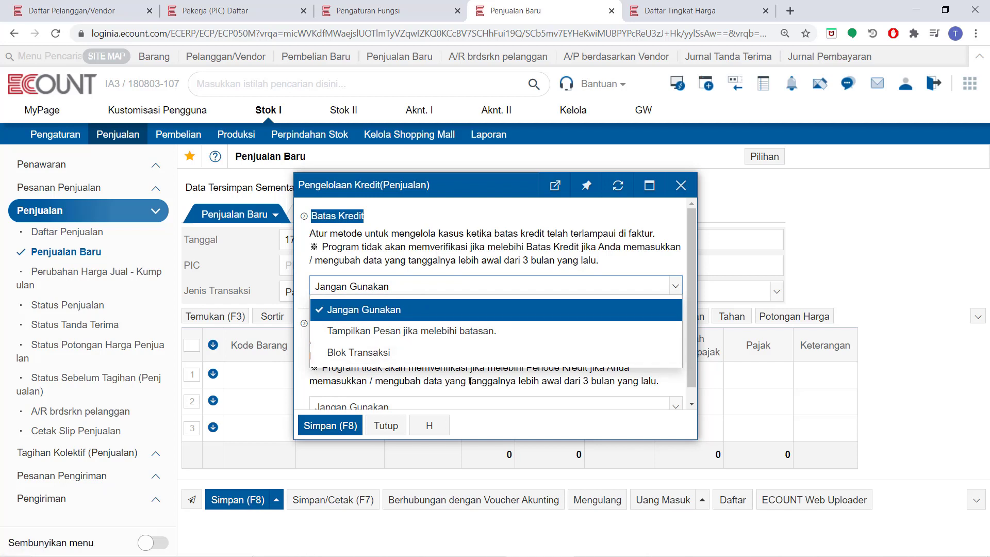
{"action": "left_click", "coordinate": [536, 231]}
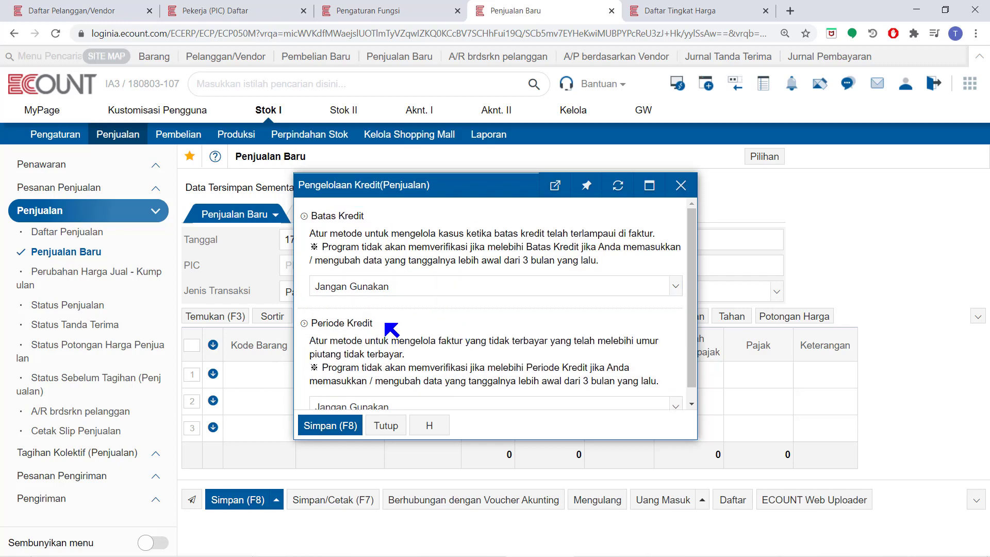
Step: Examine the Periode Kredit choices in the sales credit settings and return to the Pelanggan/Vendor form
{"action": "left_click_drag", "start_coordinate": [388, 324], "coordinate": [318, 323]}
{"action": "scroll", "coordinate": [489, 356], "scroll_direction": "down", "scroll_amount": 1}
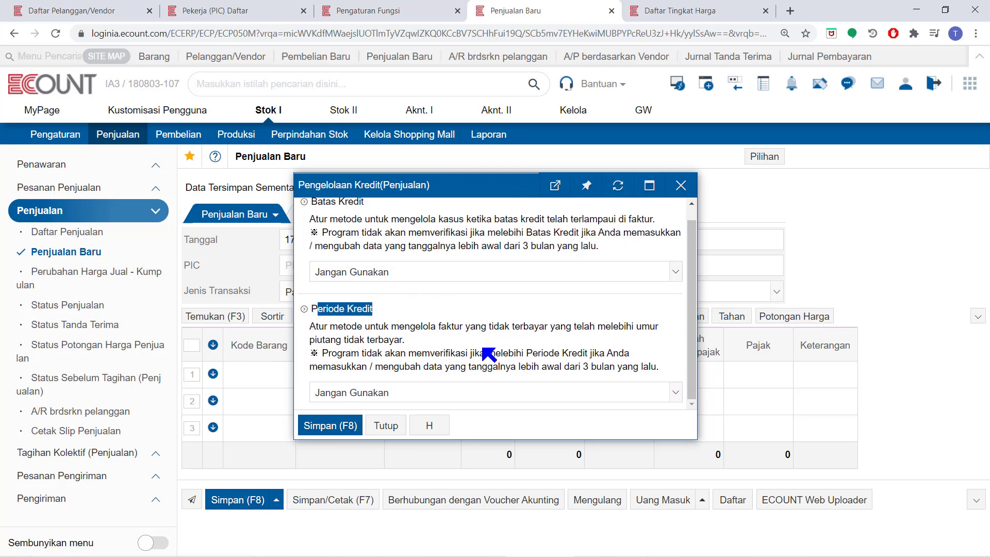
{"action": "left_click", "coordinate": [483, 402]}
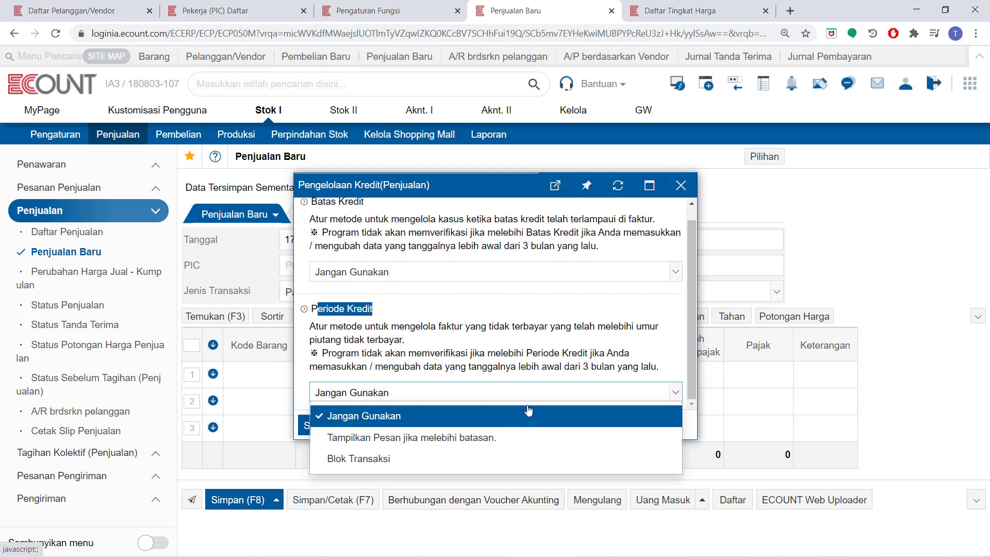
{"action": "left_click", "coordinate": [104, 11]}
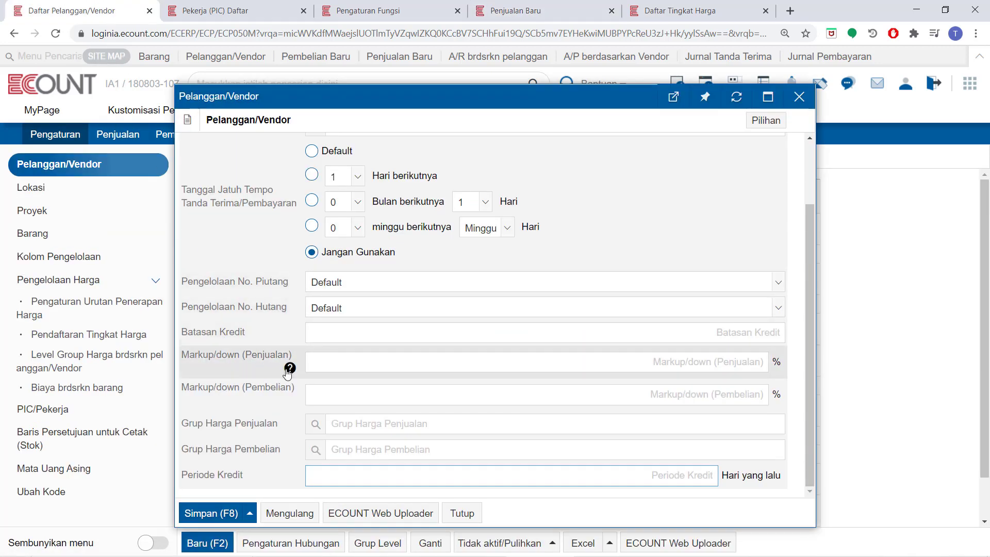
Step: Set Markup/down (Penjualan) to -30% in the Pelanggan/Vendor form
{"action": "mouse_move", "coordinate": [289, 372]}
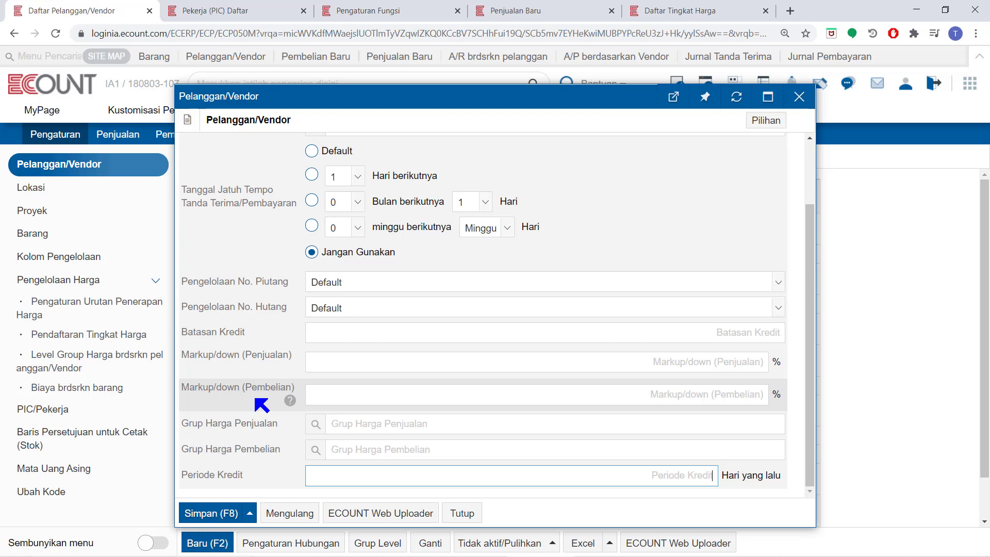
{"action": "left_click", "coordinate": [363, 362]}
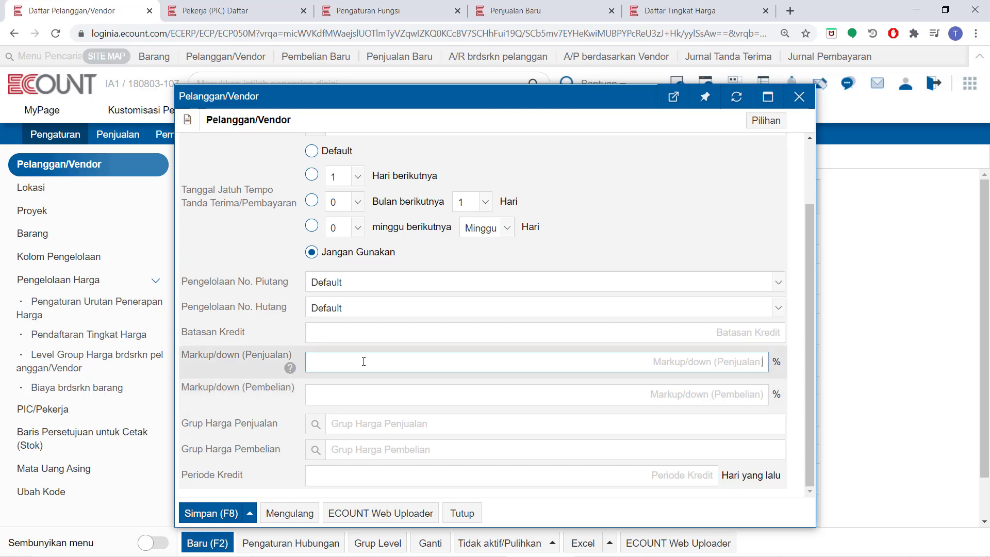
{"action": "type", "text": "-30"}
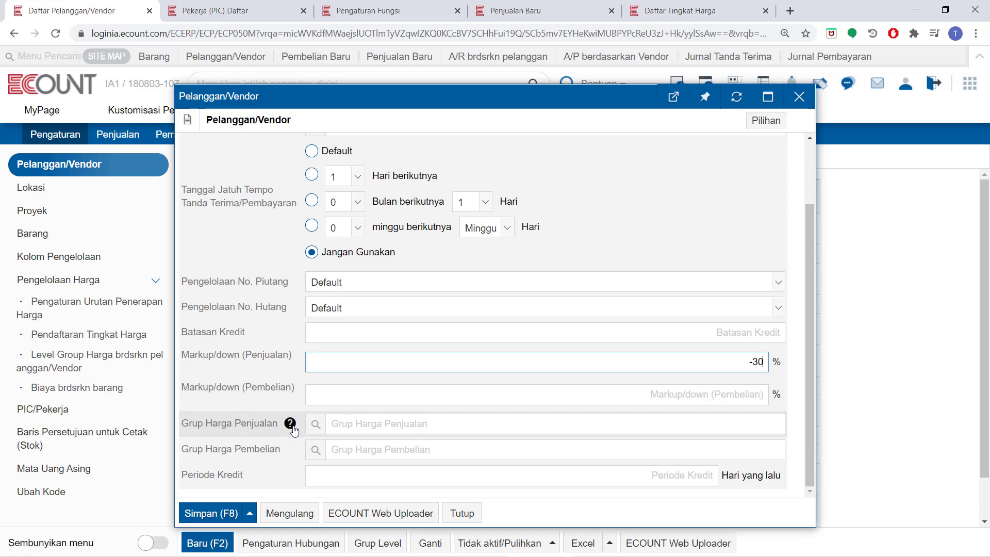
Step: Review the price levels in Daftar Tingkat Harga and choose Gudang ABC as the customer's Grup Harga Penjualan
{"action": "mouse_move", "coordinate": [289, 453]}
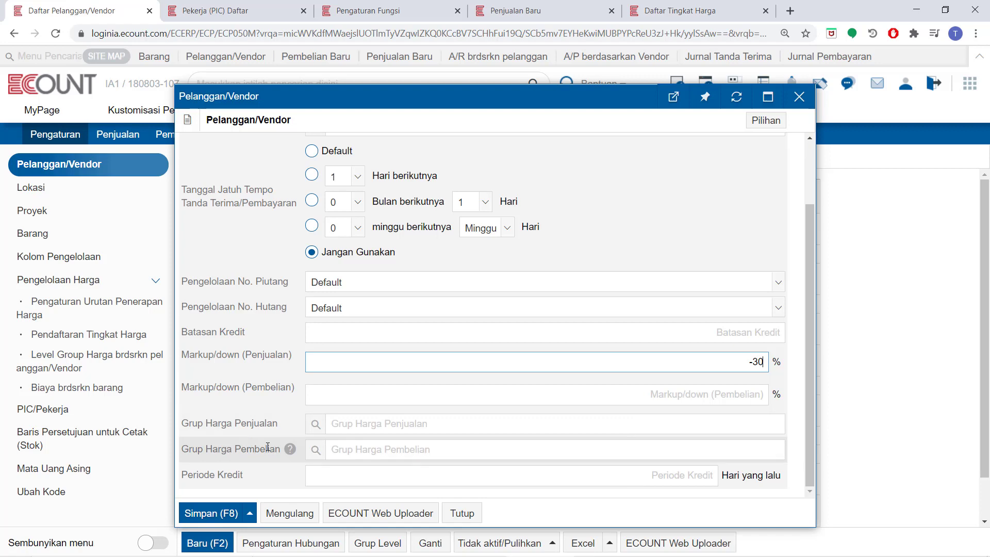
{"action": "left_click", "coordinate": [652, 9]}
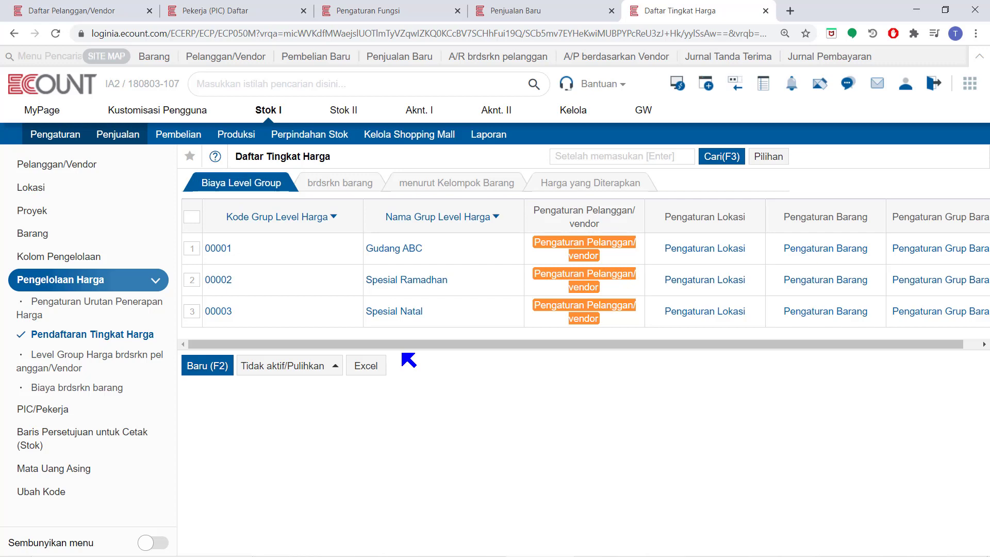
{"action": "left_click", "coordinate": [105, 8]}
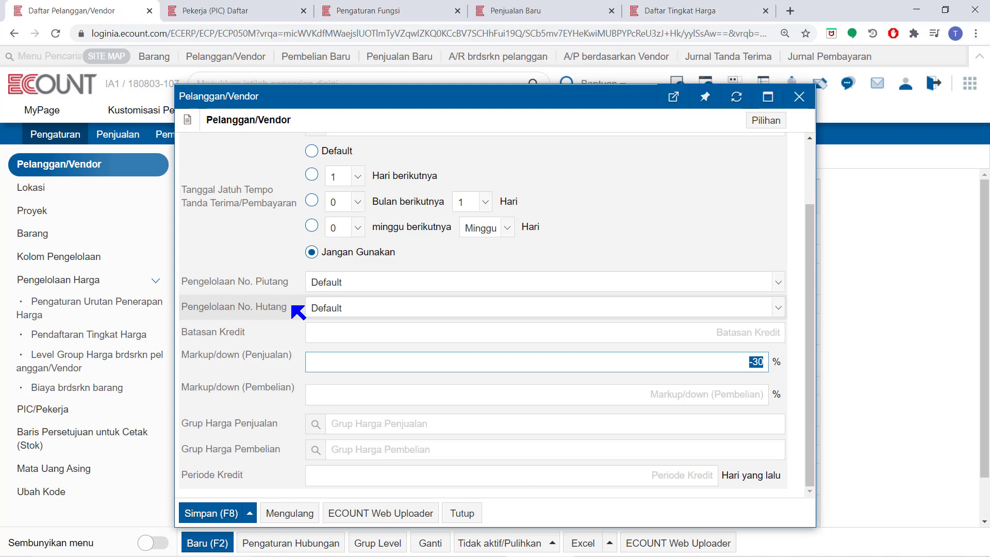
{"action": "left_click", "coordinate": [317, 425]}
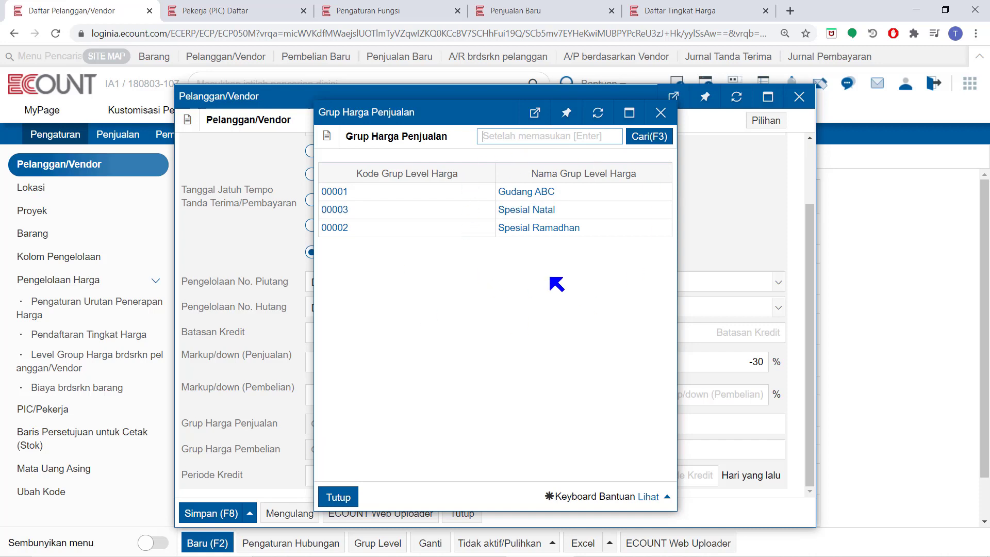
{"action": "left_click", "coordinate": [539, 193]}
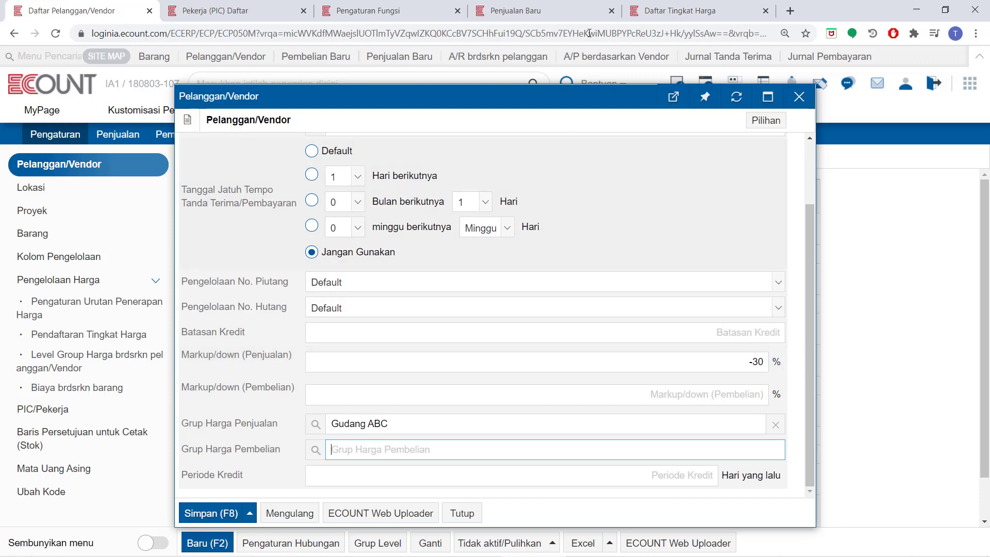
Step: Open the price group modification form for Global Jaya Abadi from the price level group list by customer/vendor
{"action": "left_click", "coordinate": [648, 9]}
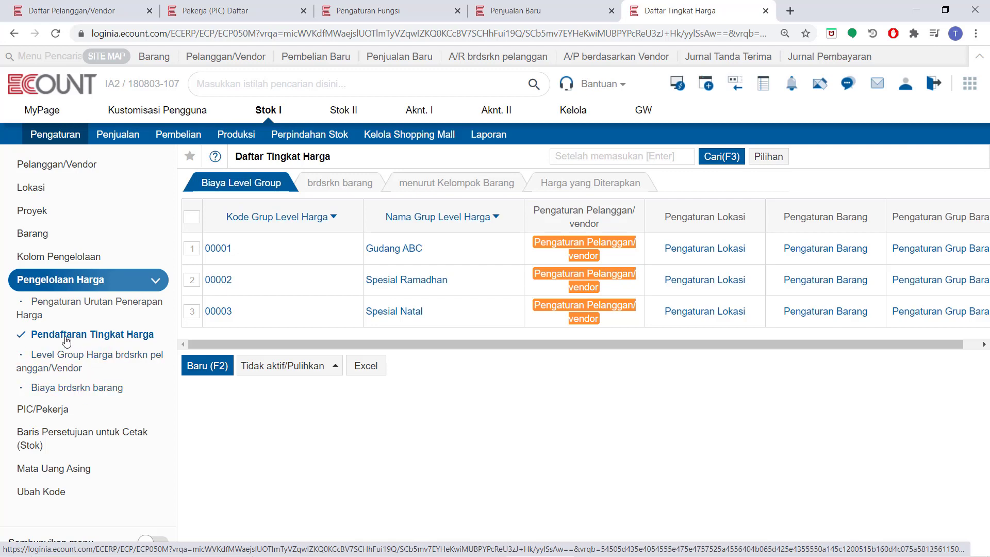
{"action": "left_click", "coordinate": [61, 362]}
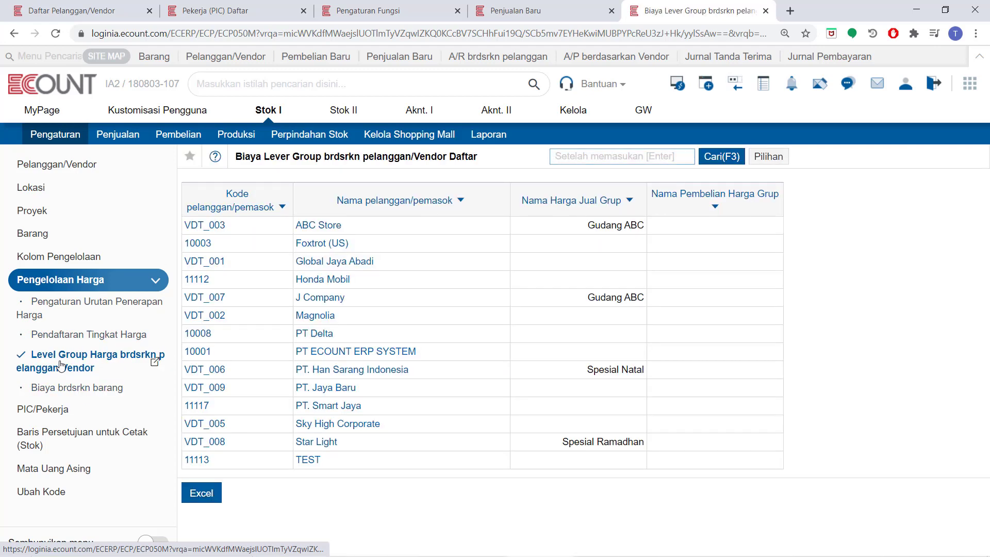
{"action": "left_click", "coordinate": [350, 264]}
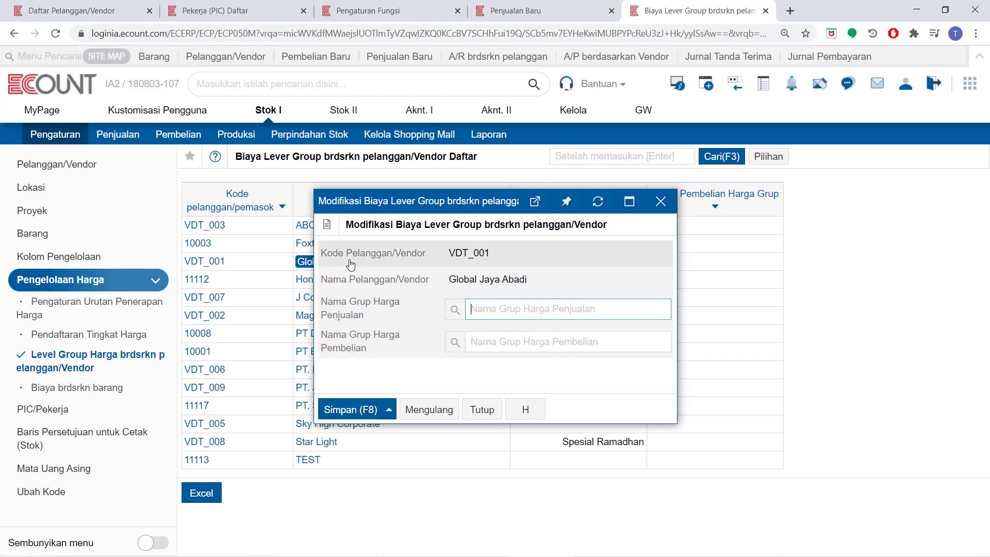